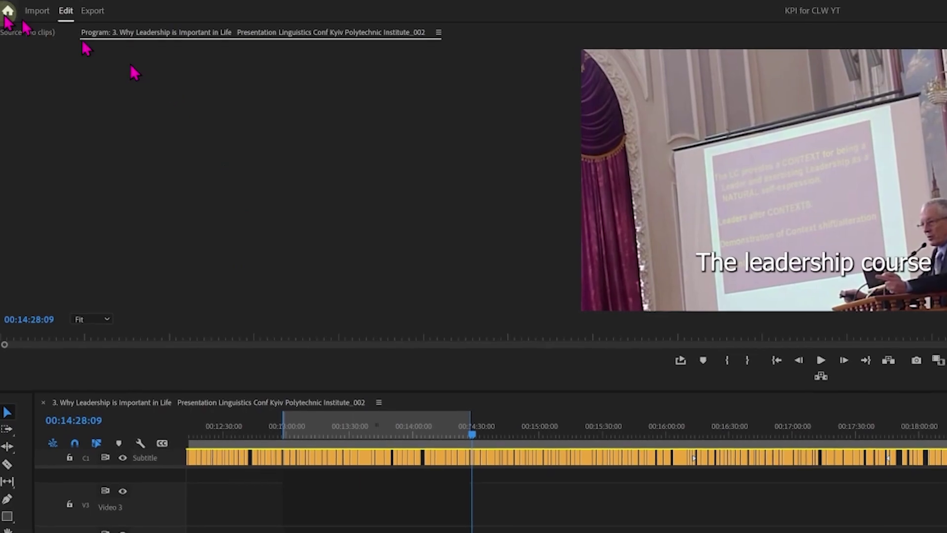
Open the New Sequence dialog from the File > New menu.
left_click(40, 16)
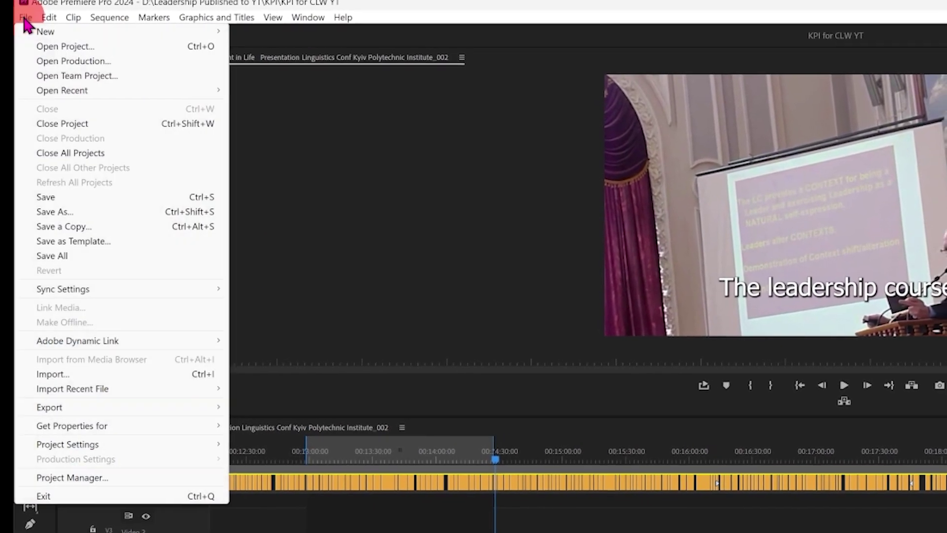
mouse_move(44, 29)
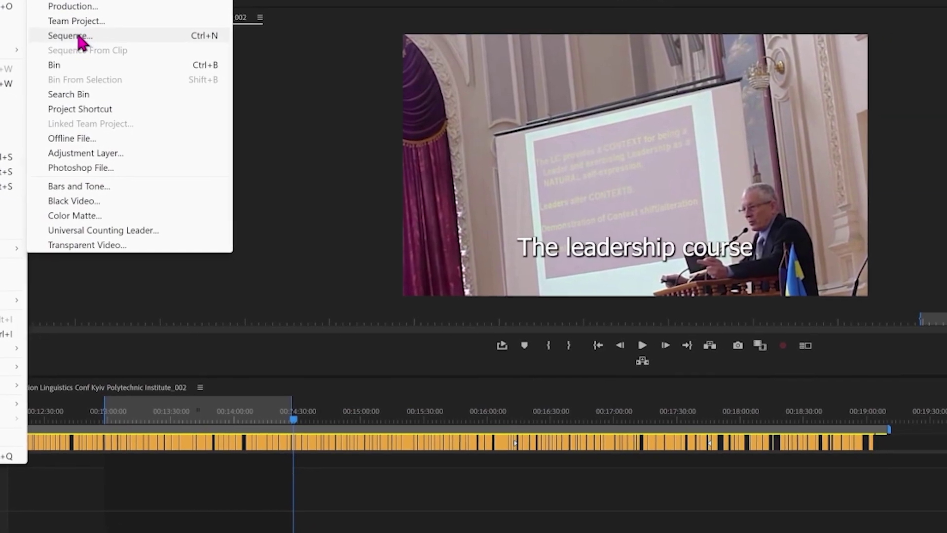
left_click(104, 43)
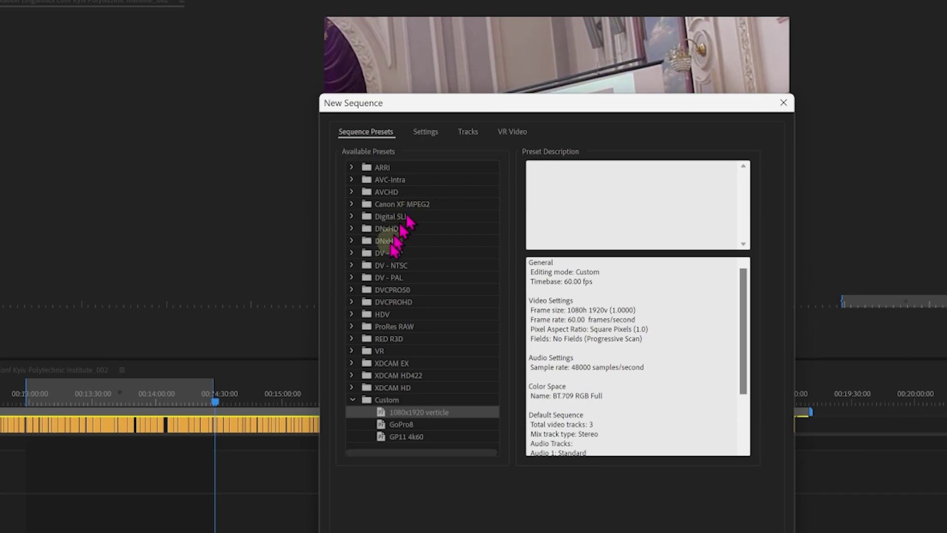
Pick the custom 1080x1920 vertical preset and change its timebase to 30.00 frames/second.
left_click(408, 413)
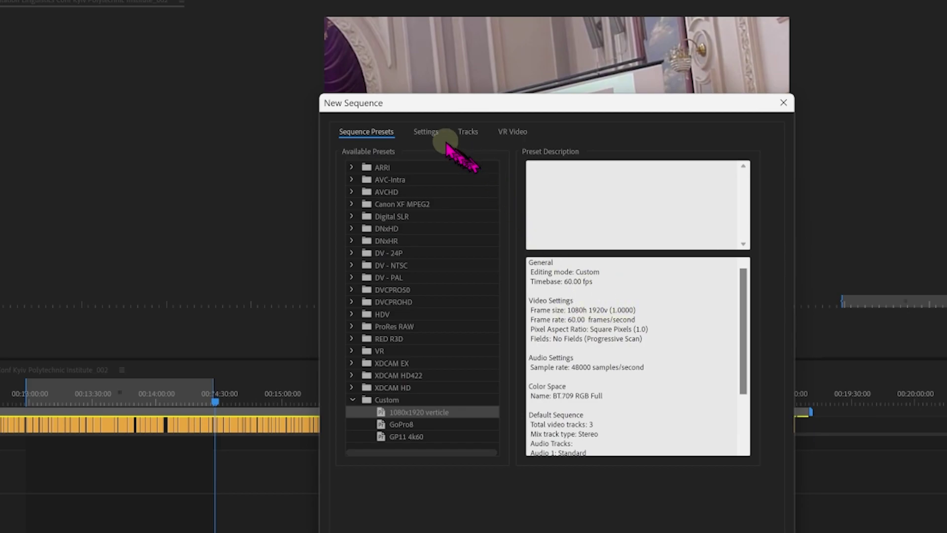
left_click(426, 132)
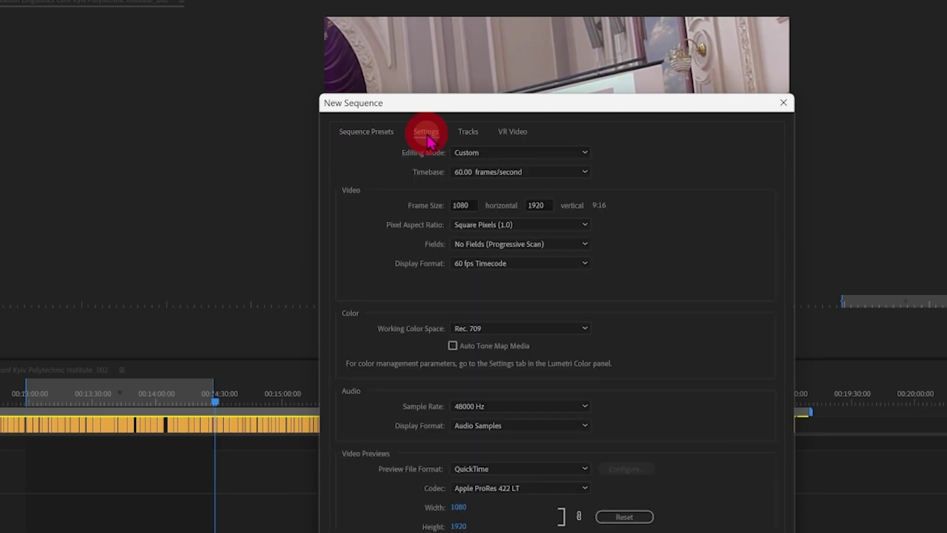
left_click(584, 173)
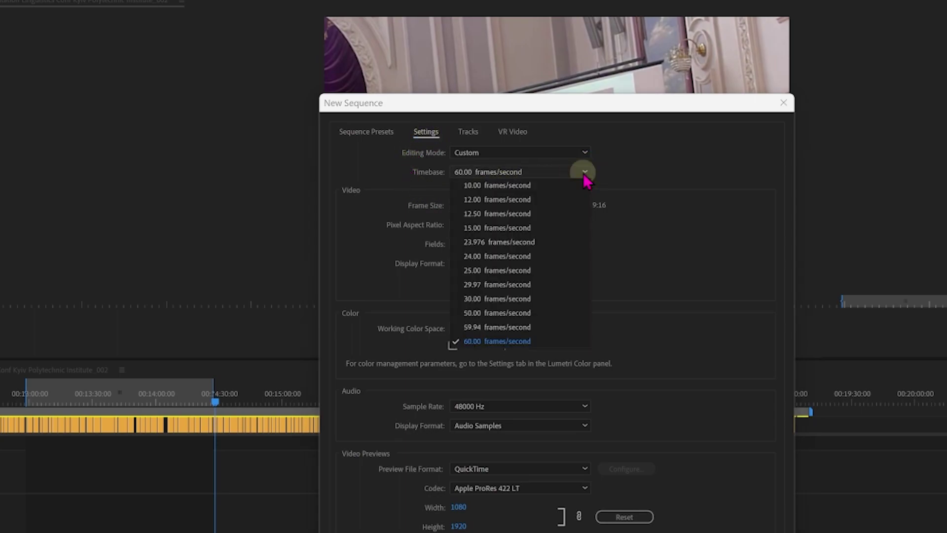
left_click(485, 298)
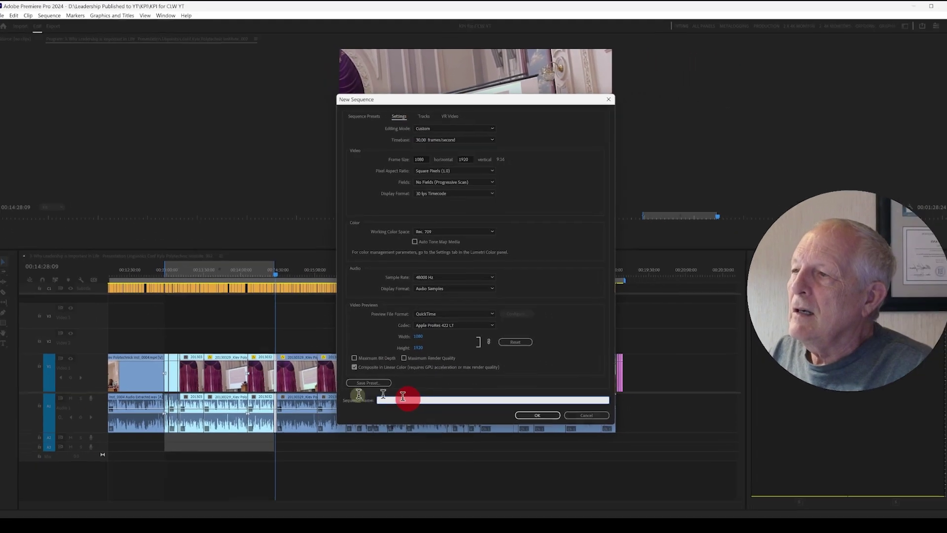
Name the new sequence 'long gorm to short' and create it.
type("ton")
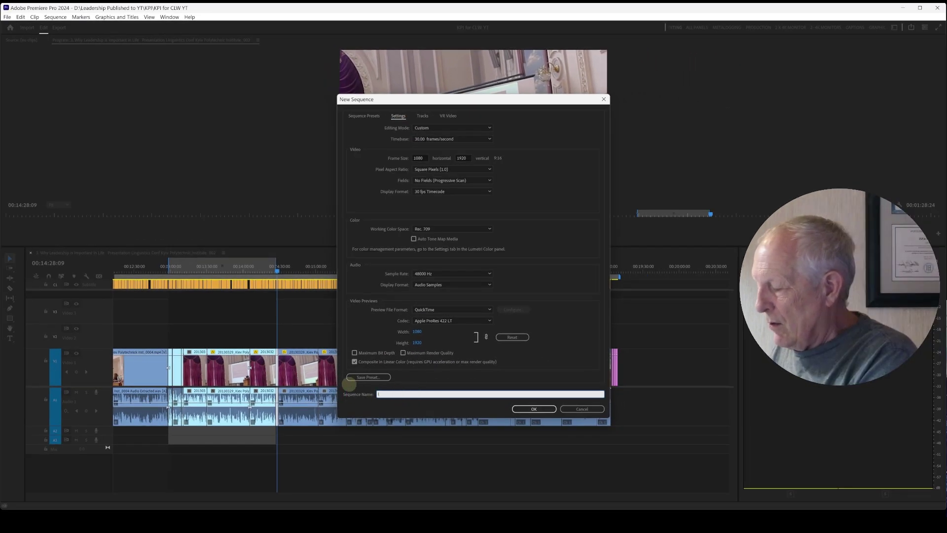
type("g gorm to")
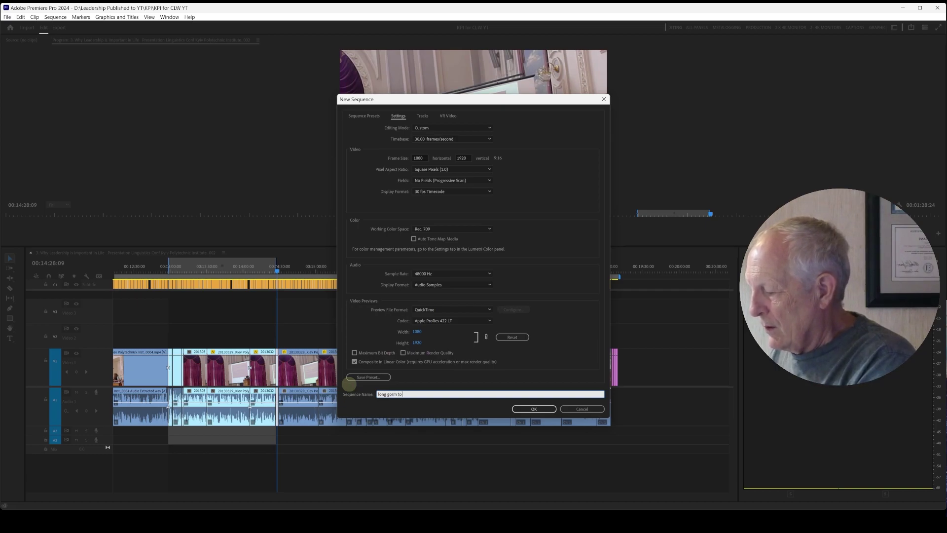
type(" short")
left_click(535, 409)
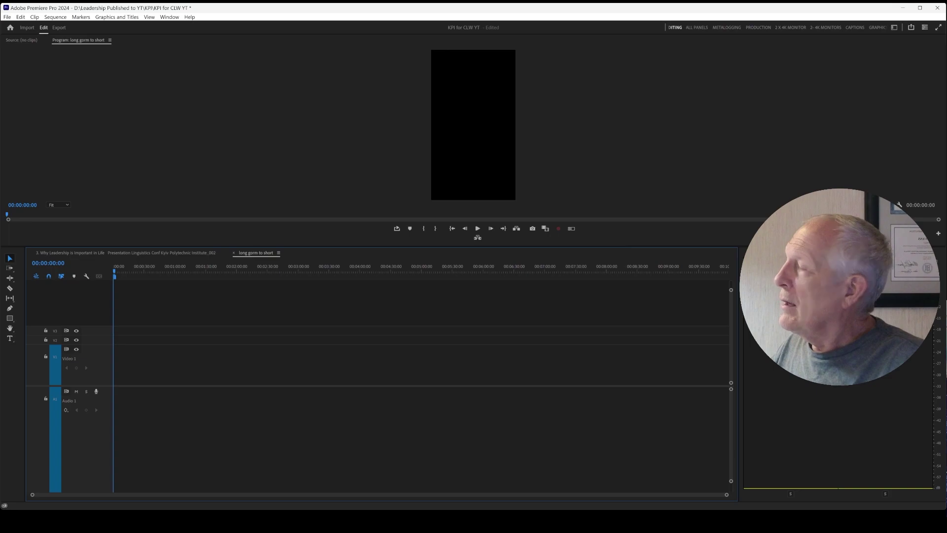
Briefly show and hide the Project panel, then return to the lecture sequence.
key("shift+1")
left_click_drag(215, 123, 342, 95)
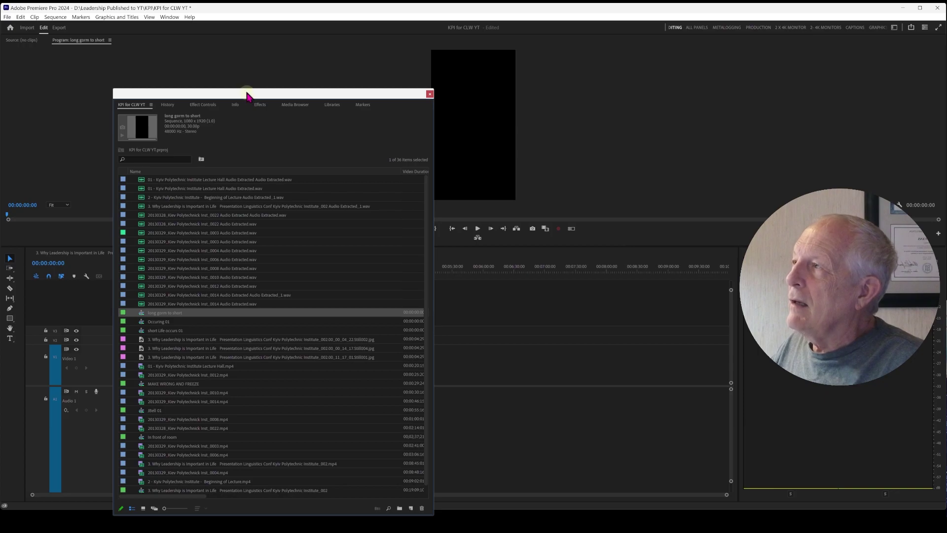
key("shift+1")
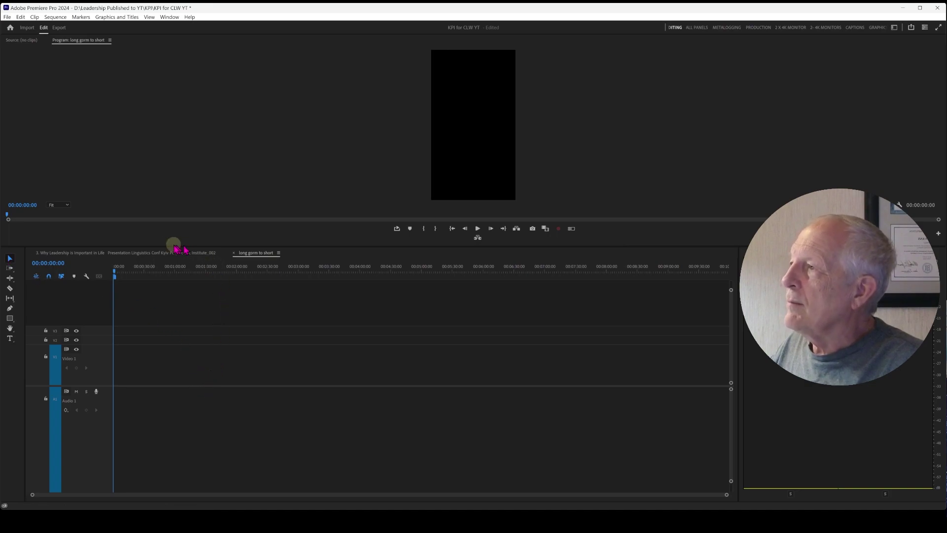
left_click(145, 255)
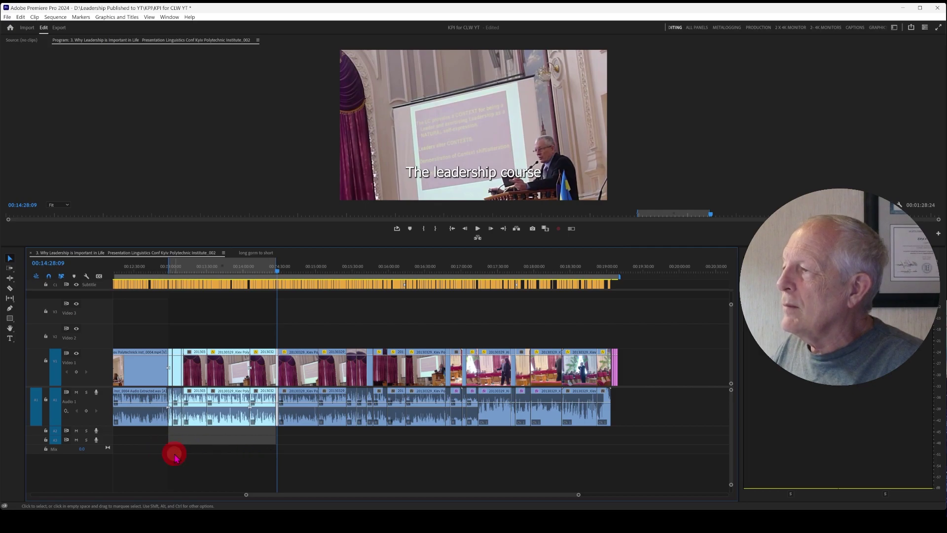
Marquee-select the marked lecture clips, including audio and captions, and copy them.
left_click_drag(175, 457, 171, 346)
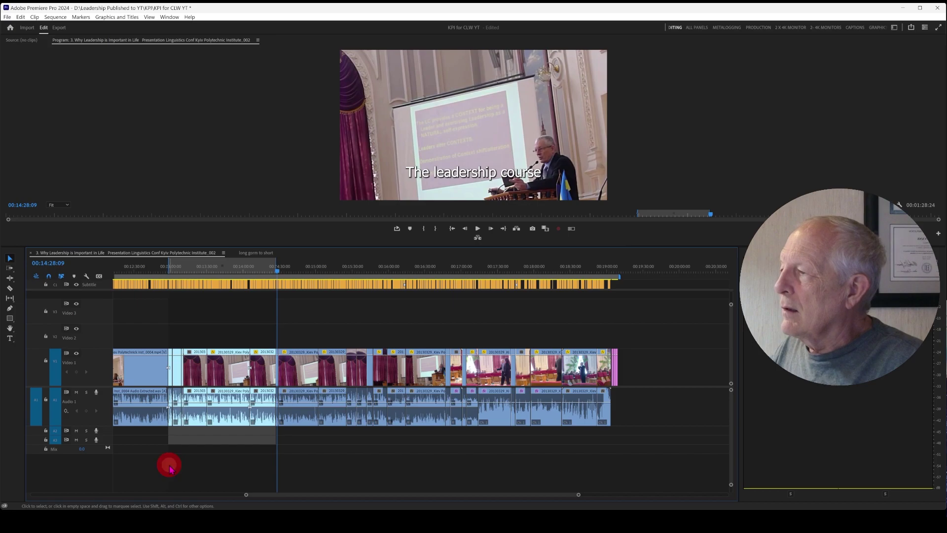
left_click_drag(170, 467, 275, 275)
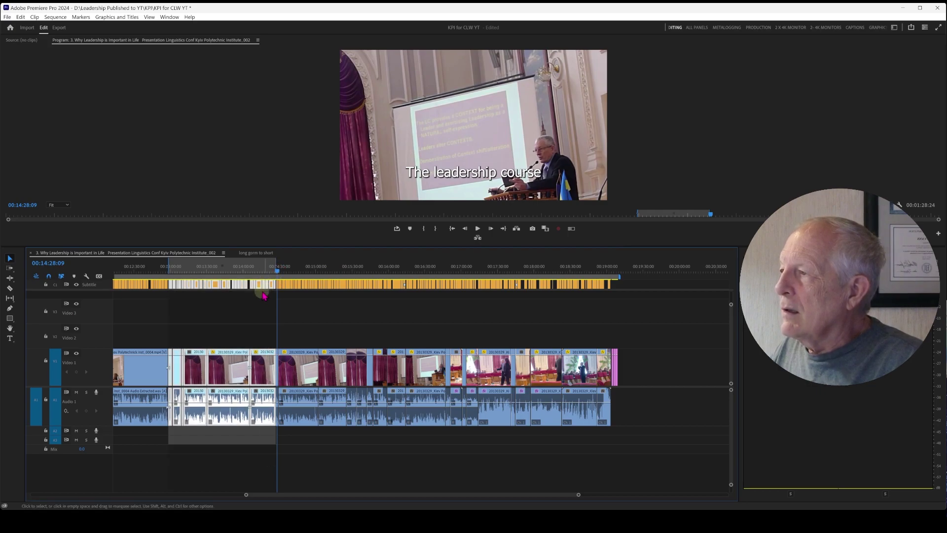
right_click(235, 366)
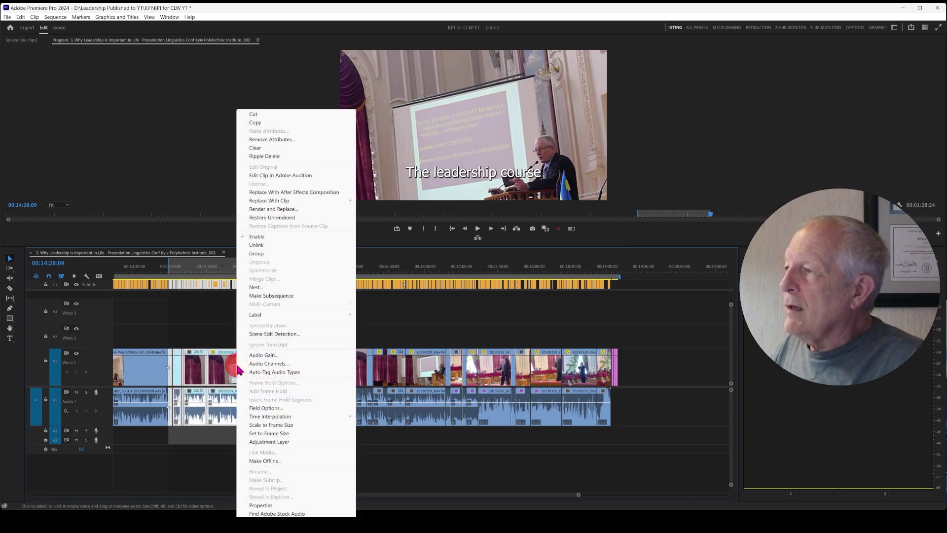
left_click(255, 122)
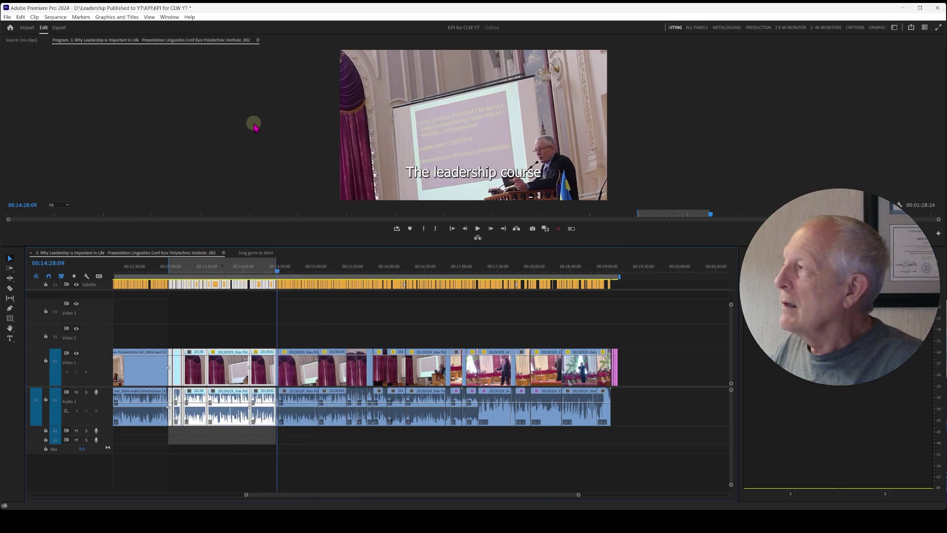
Paste the copied lecture clips into the 'long gorm to short' sequence via Edit > Paste.
left_click(256, 253)
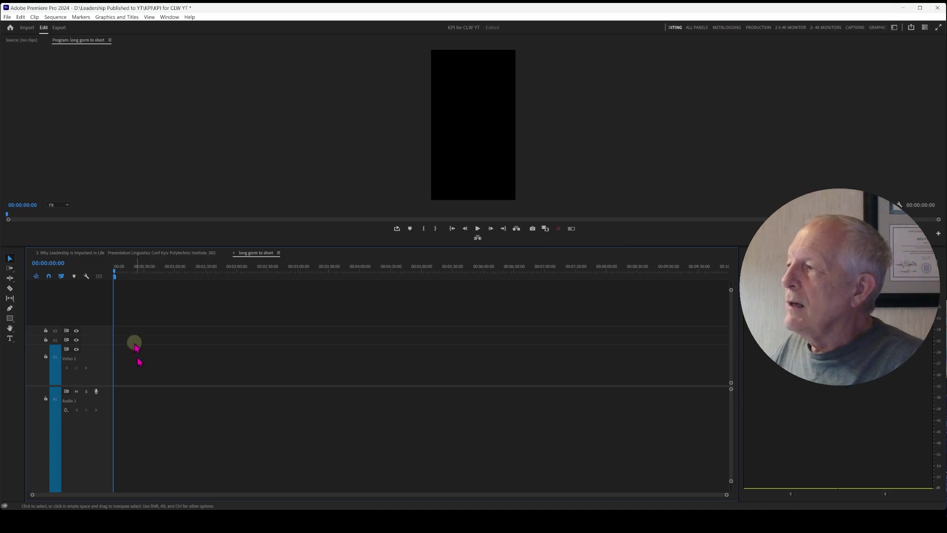
left_click(21, 18)
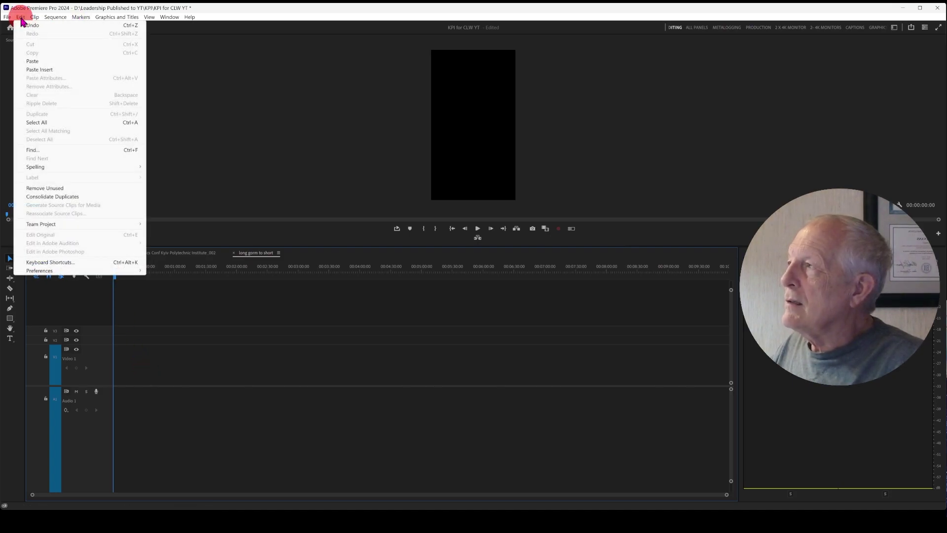
left_click(34, 61)
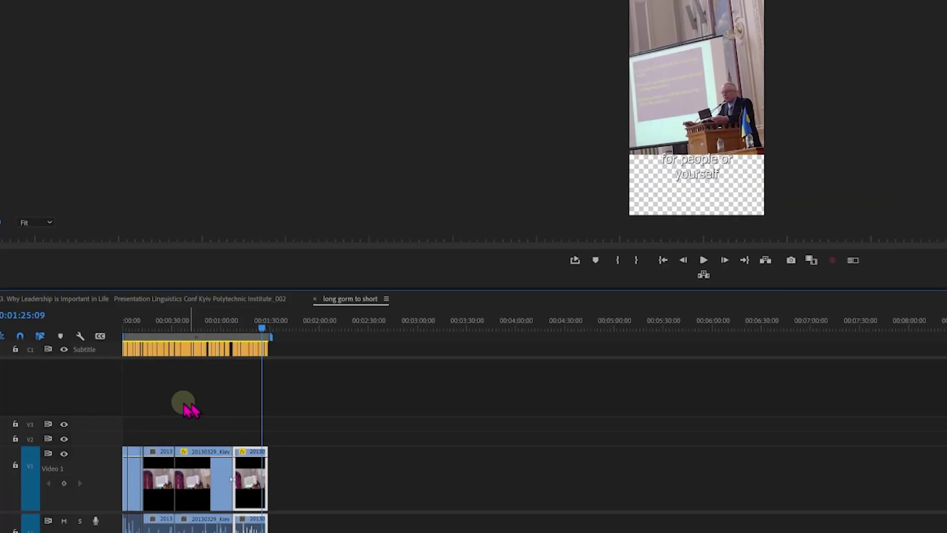
Select the last V1 clip and move its Effect Controls panel aside to uncover the timeline.
left_click(148, 396)
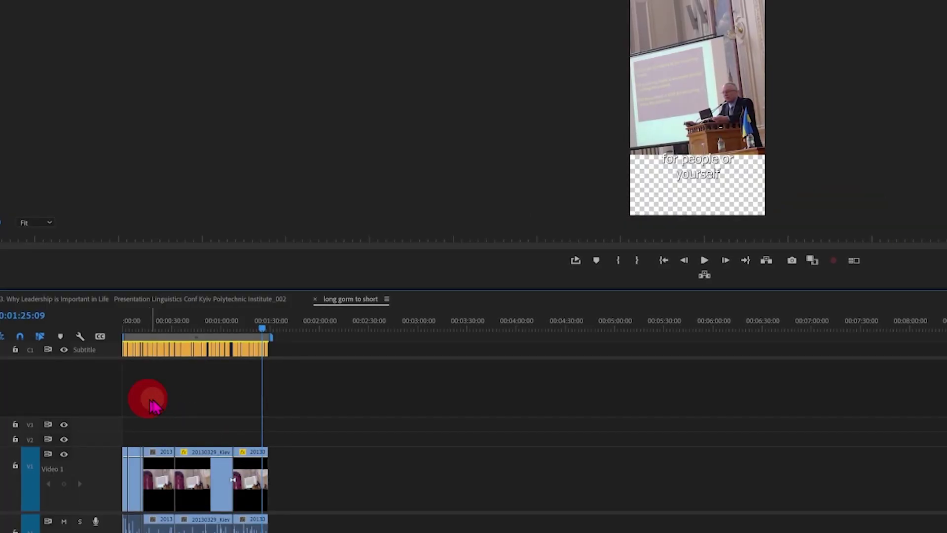
left_click(257, 481)
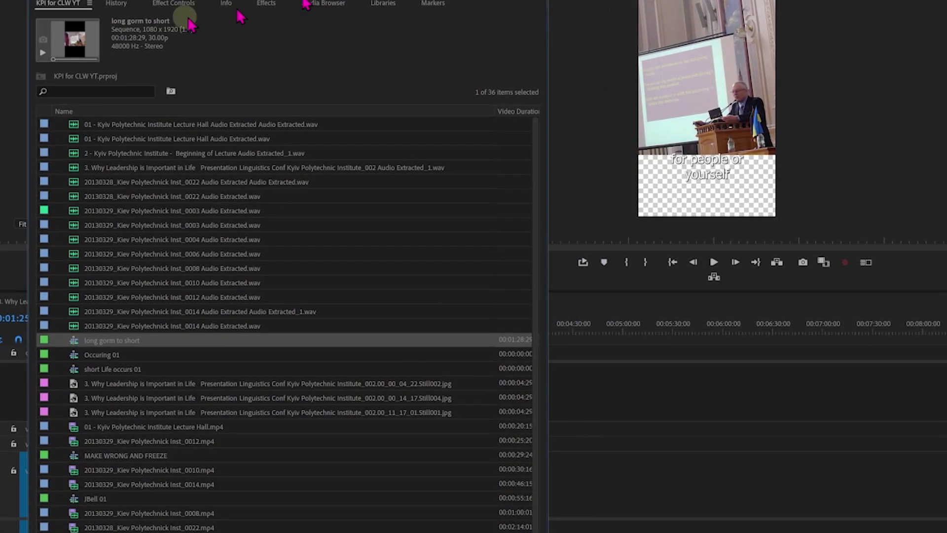
left_click(177, 11)
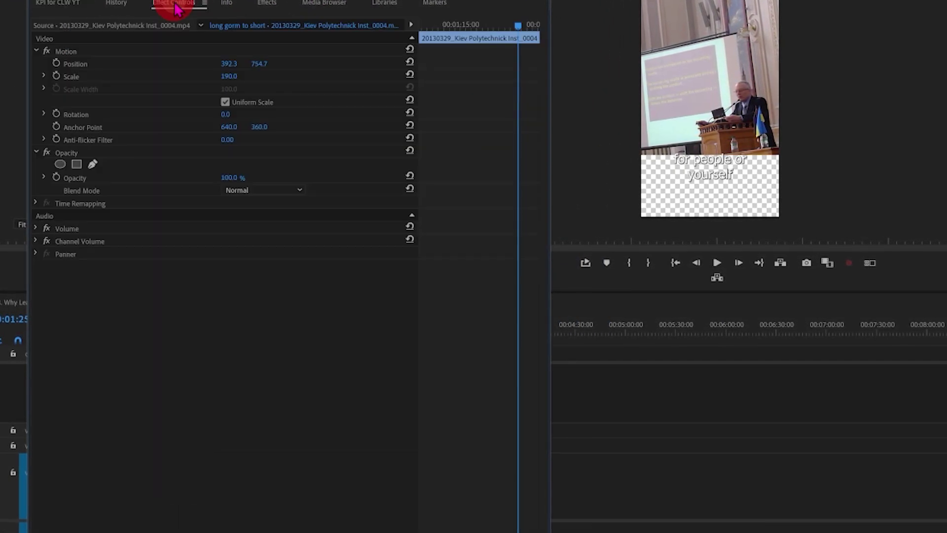
left_click_drag(232, 4, 617, 4)
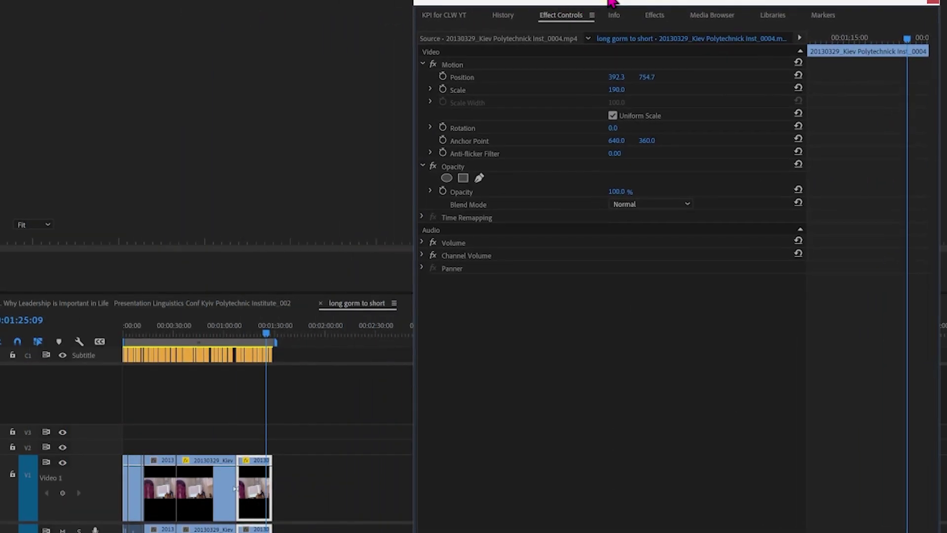
left_click(328, 310)
Check caption and clip settings, ending with the last lecture clip selected at Scale 190.
left_click(256, 374)
left_click(254, 369)
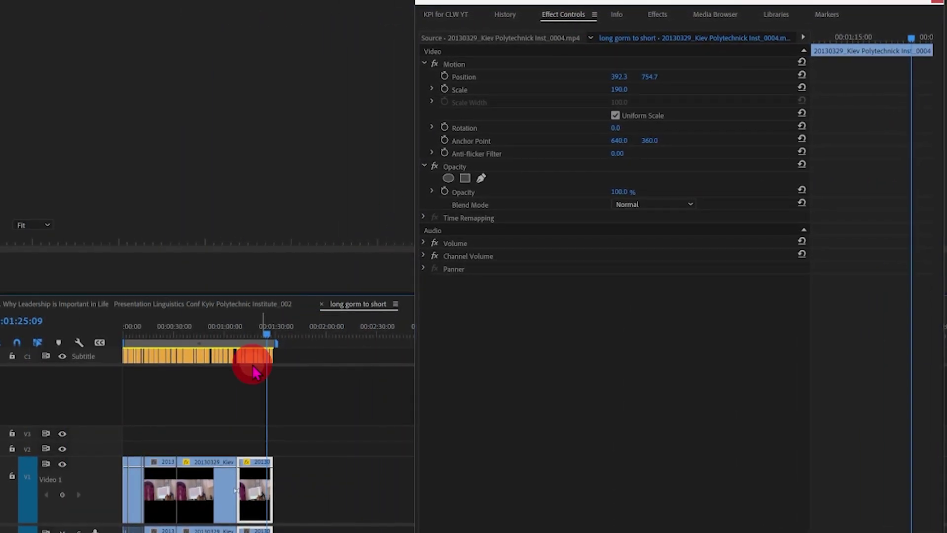
left_click(266, 496)
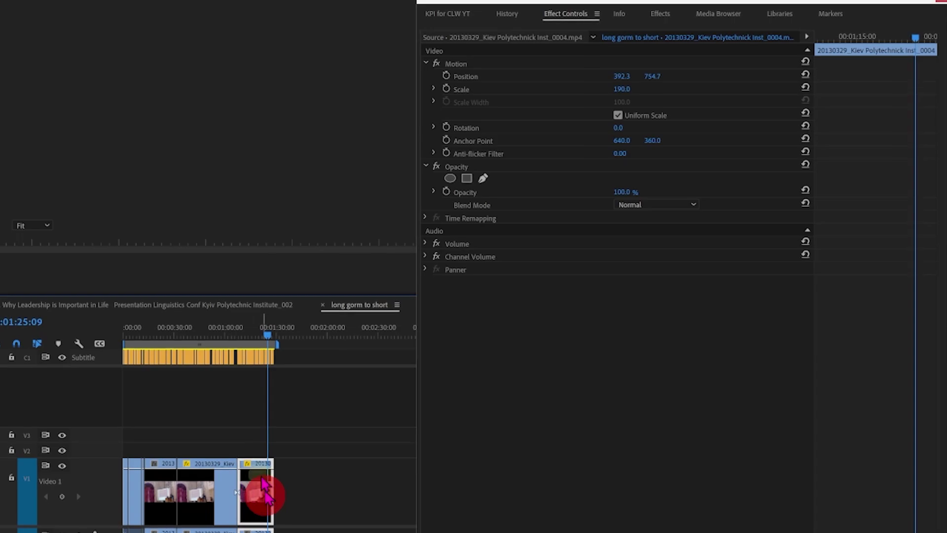
left_click(240, 357)
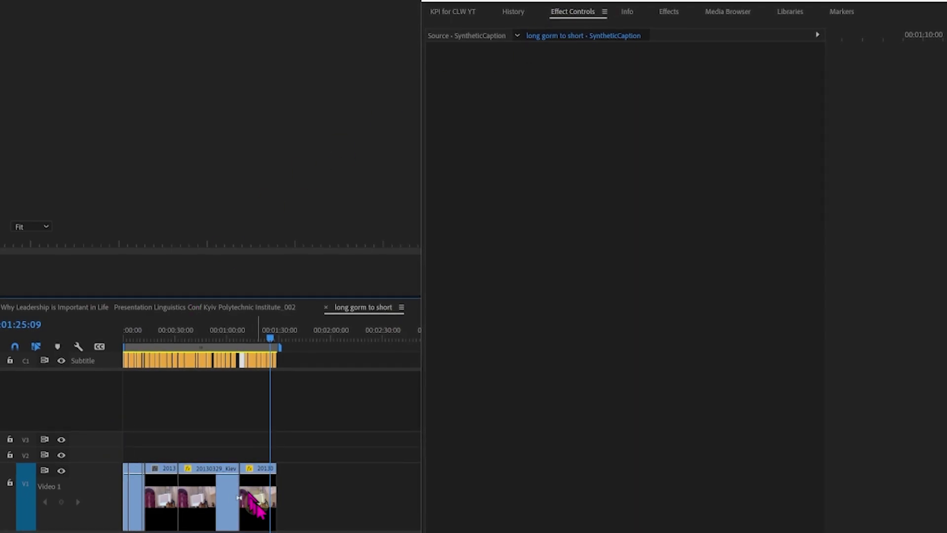
left_click(259, 509)
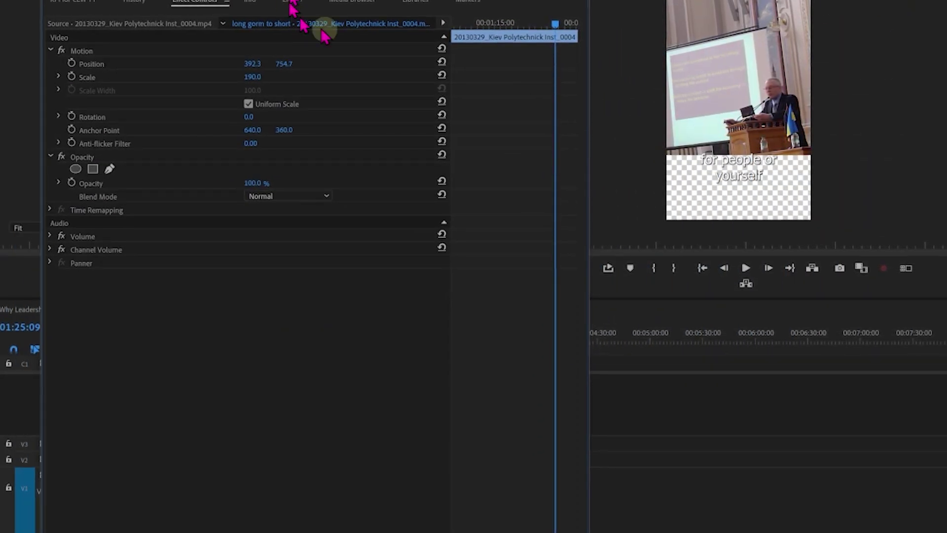
Scale the last lecture clip to 333 to fill the vertical frame, and select the caption.
left_click(255, 82)
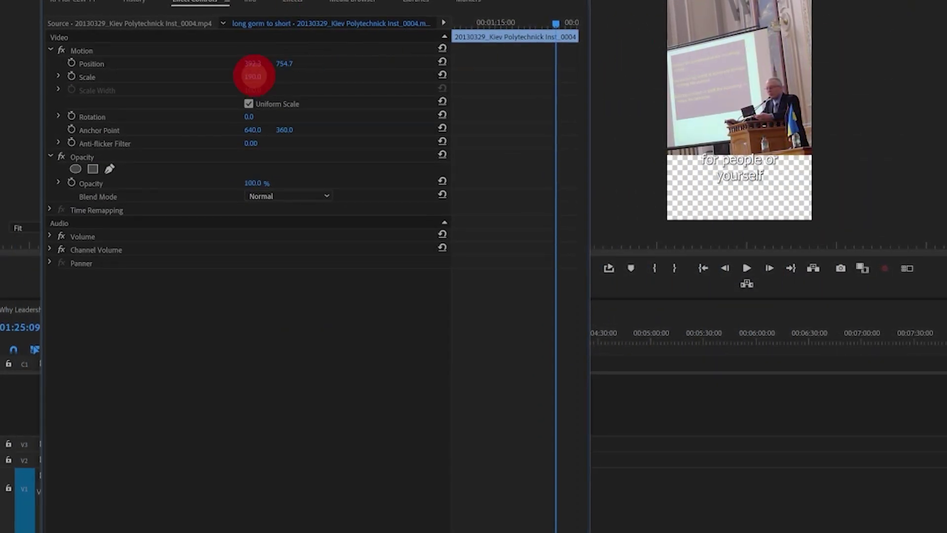
left_click(253, 75)
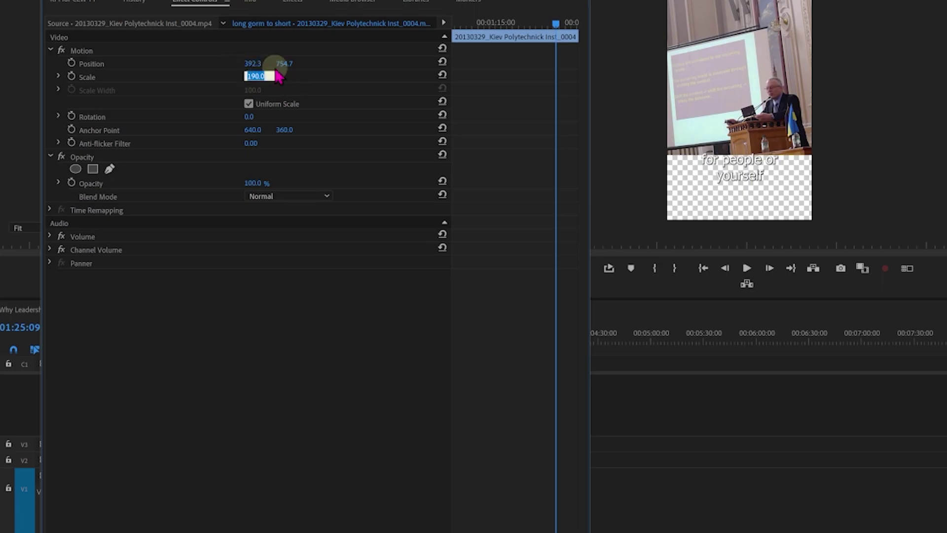
type("333")
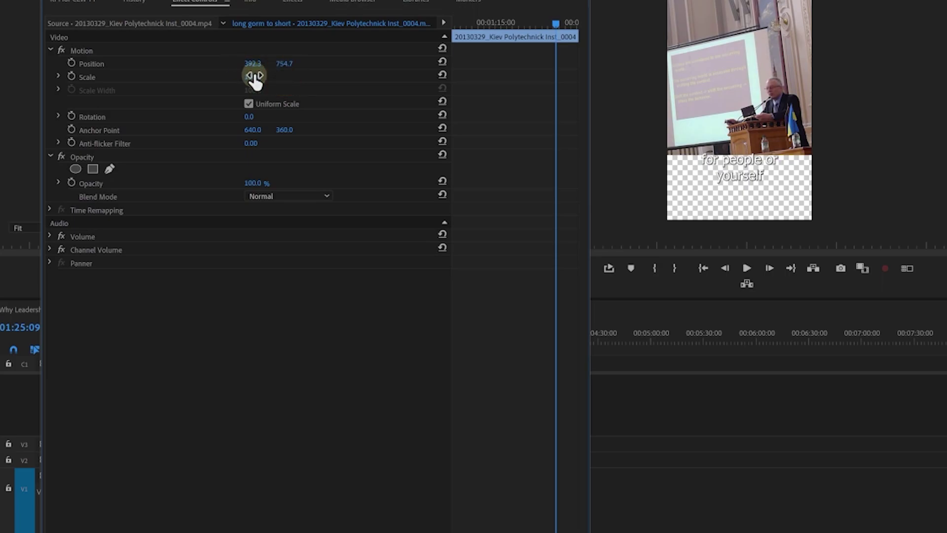
key("Return")
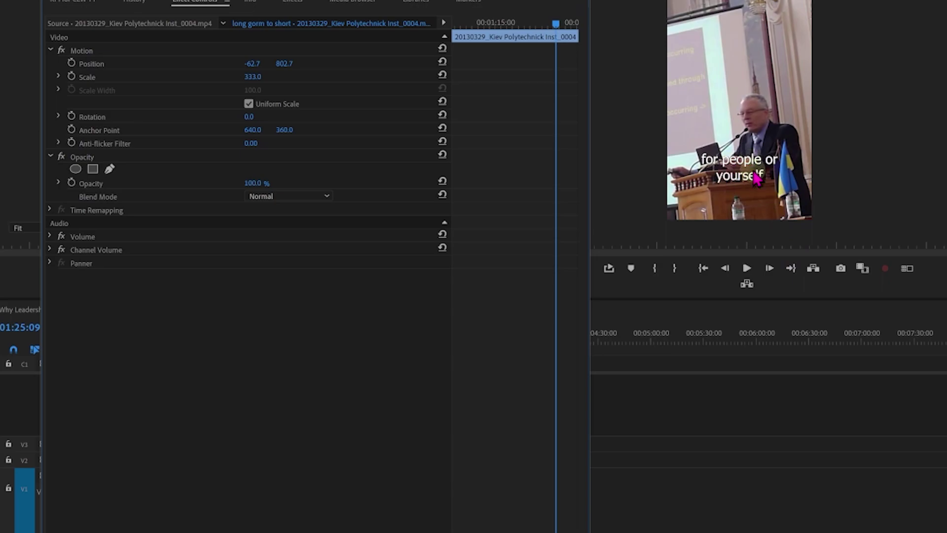
left_click(745, 167)
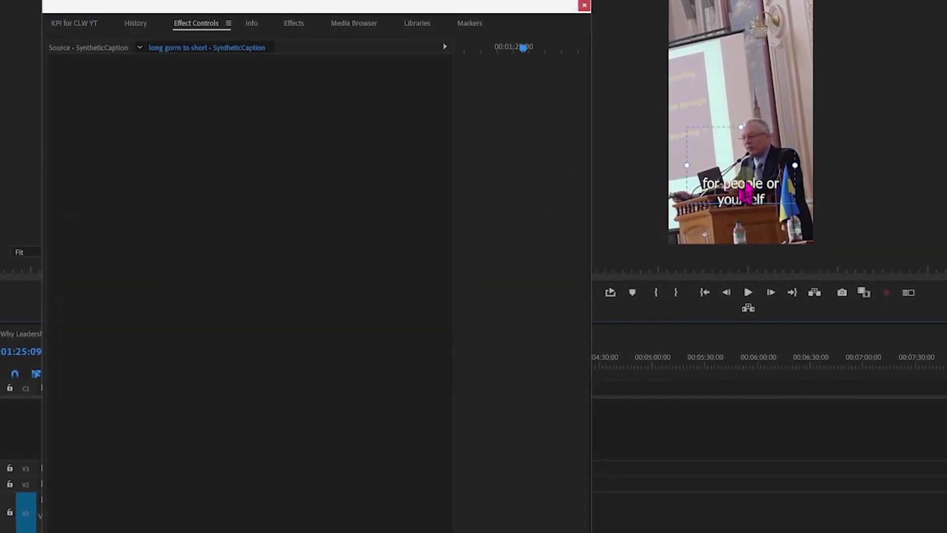
Drag the caption 'for people or yourself' down toward the bottom of the frame.
left_click_drag(746, 190, 748, 216)
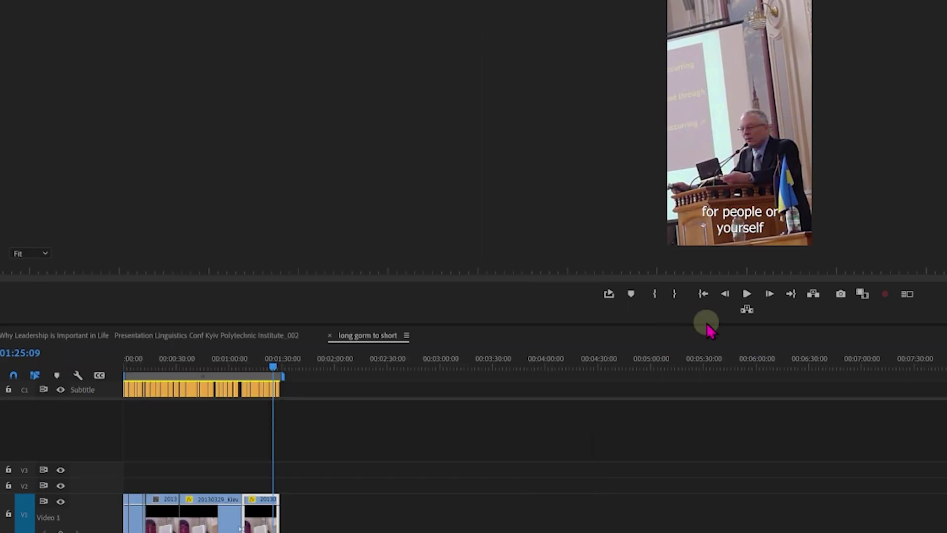